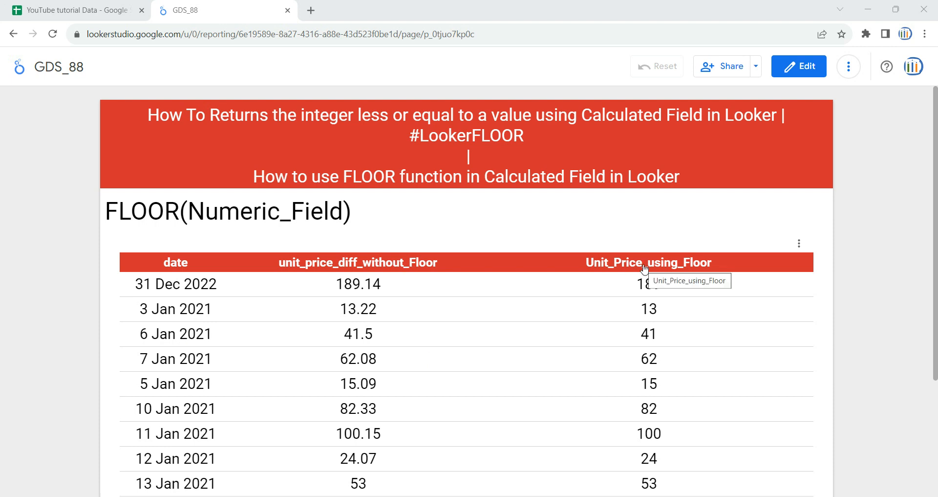
Step: Switch to the Google Sheets source data and review the Unit Price column in sheet GDS_67
left_click(71, 9)
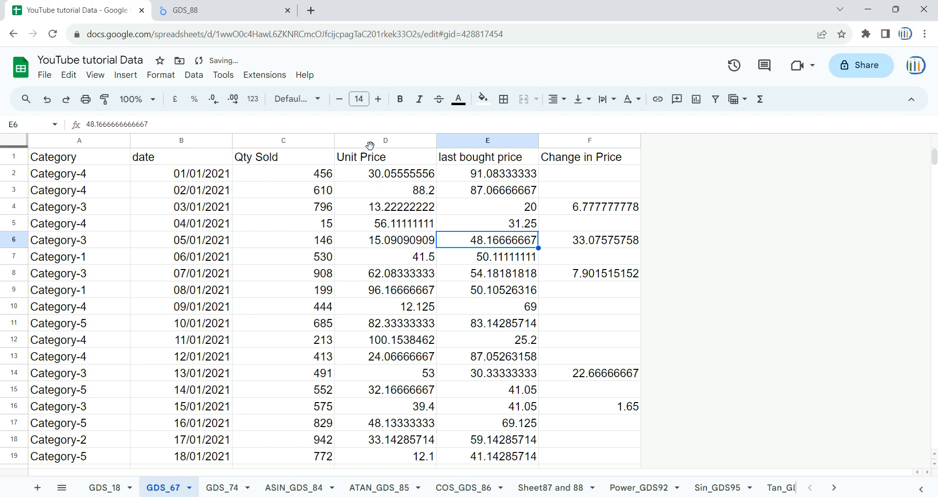
key("Return")
left_click(388, 150)
left_click(389, 142)
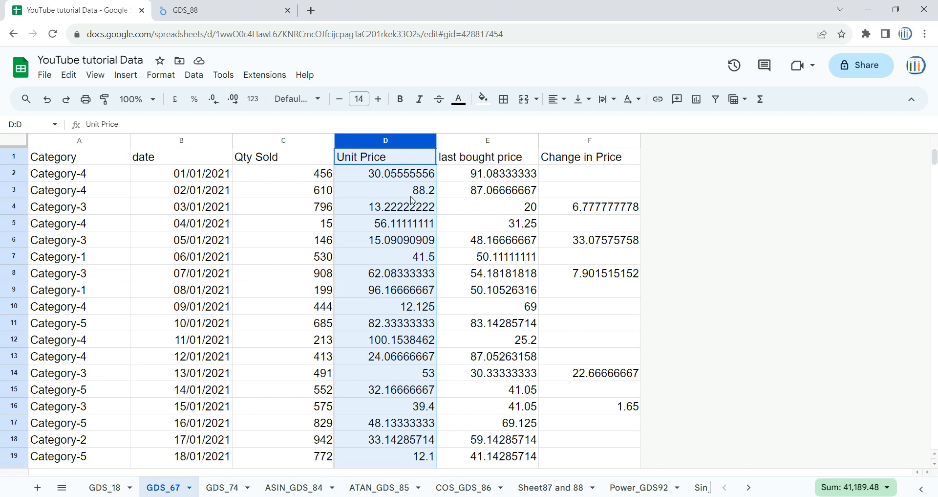
Step: Return to the Looker Studio report and examine the unit price without FLOOR in the 31 Dec 2022 row
left_click(177, 7)
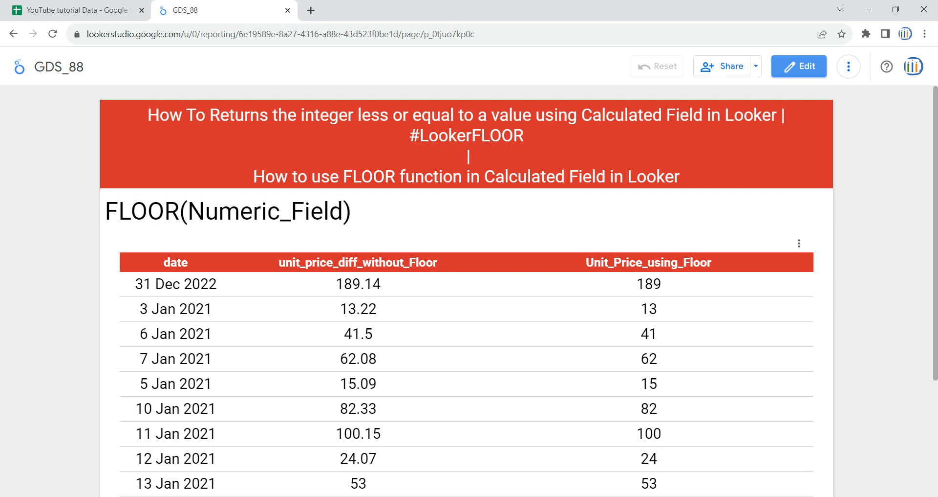
left_click_drag(388, 287, 340, 290)
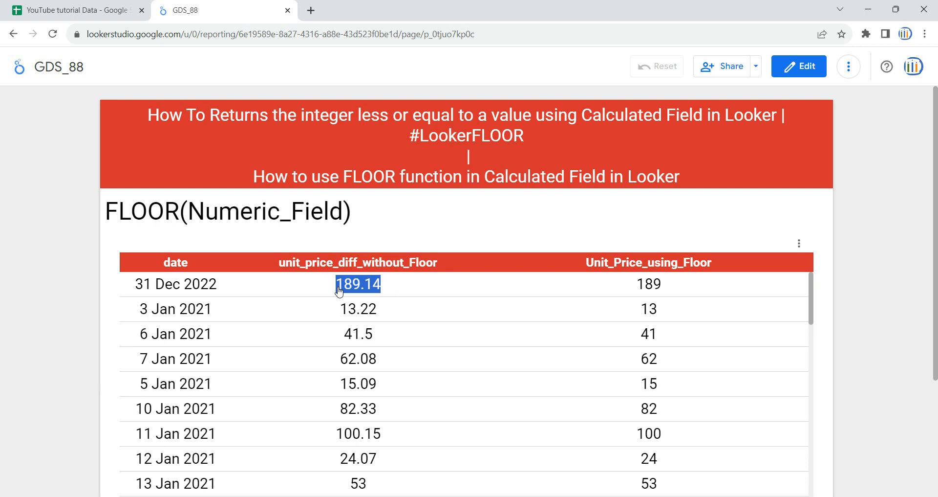
left_click_drag(392, 289, 362, 294)
left_click(339, 293)
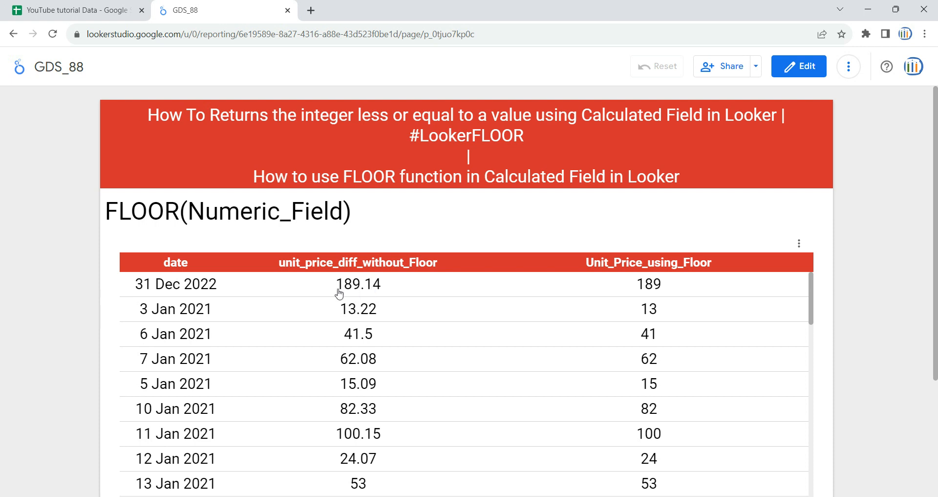
left_click_drag(340, 294, 360, 293)
left_click(362, 293)
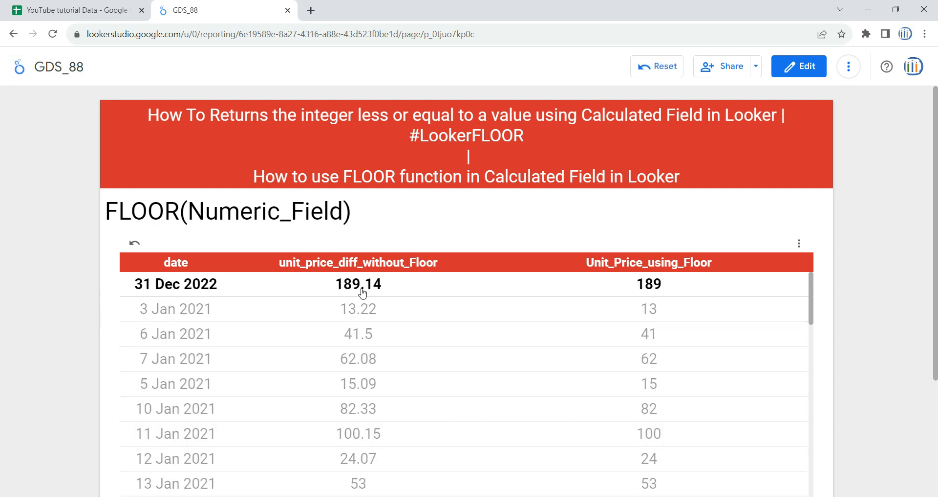
left_click(362, 293)
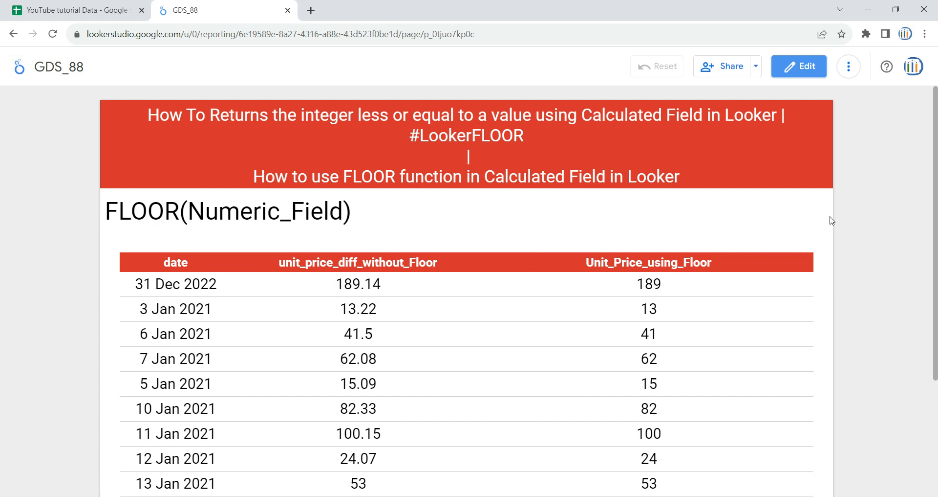
Step: Open the report for editing and add a new blank page
left_click(802, 68)
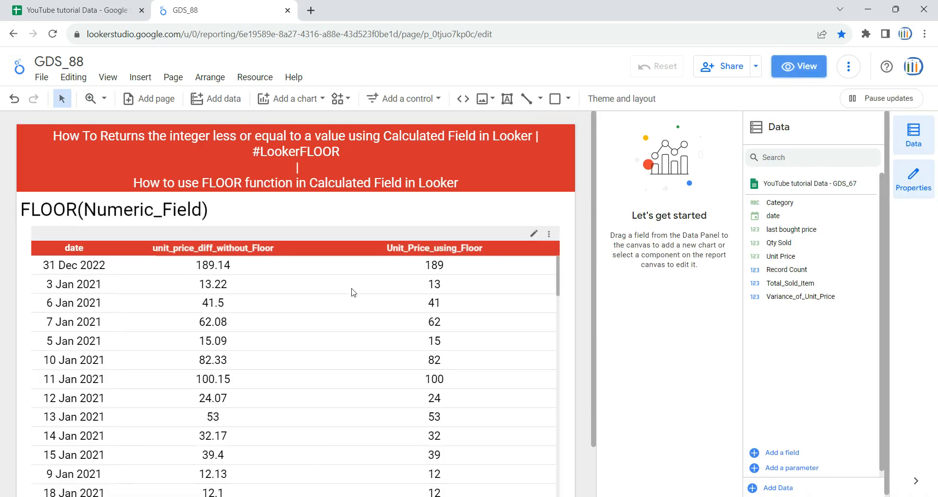
left_click(173, 78)
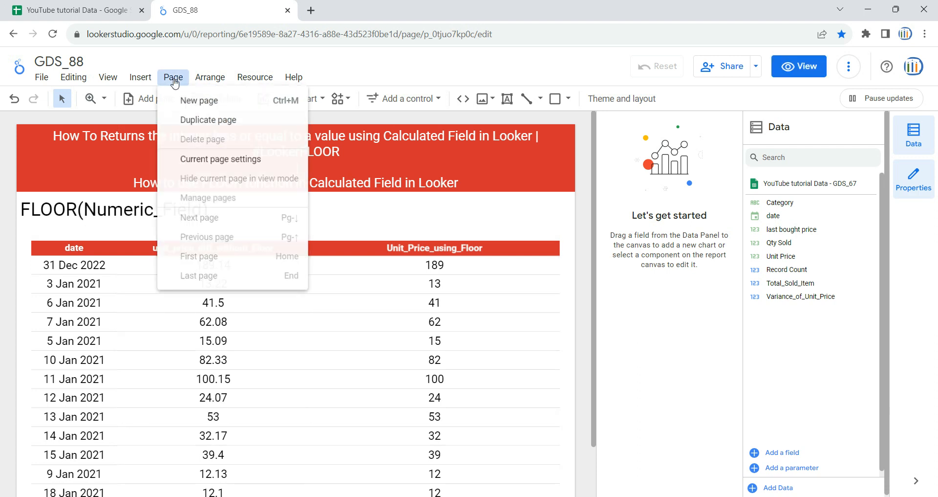
left_click(198, 101)
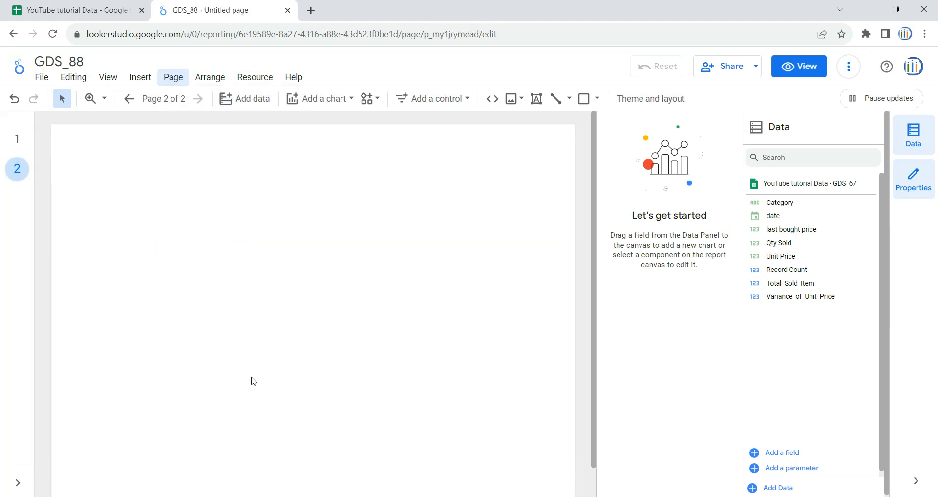
Step: Copy the red title banner from page 1 onto page 2
left_click(17, 138)
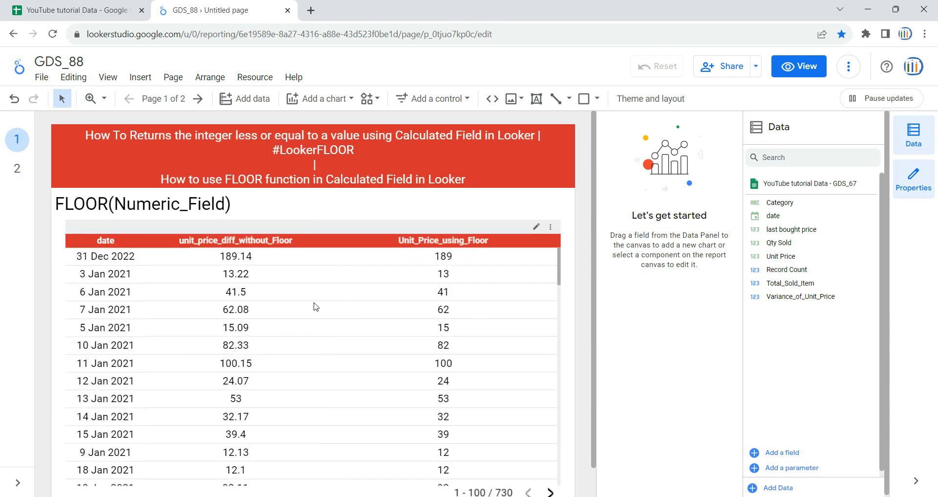
left_click(107, 146)
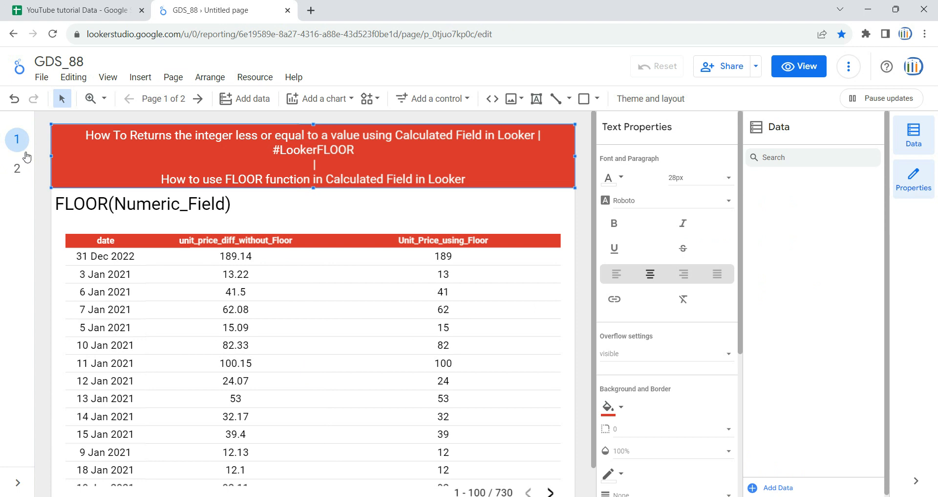
left_click(16, 168)
key("ctrl+v")
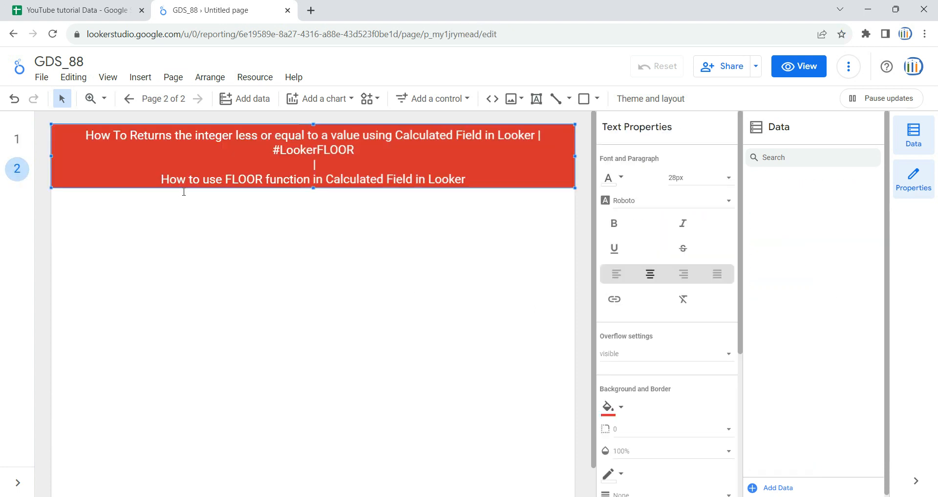
left_click(229, 243)
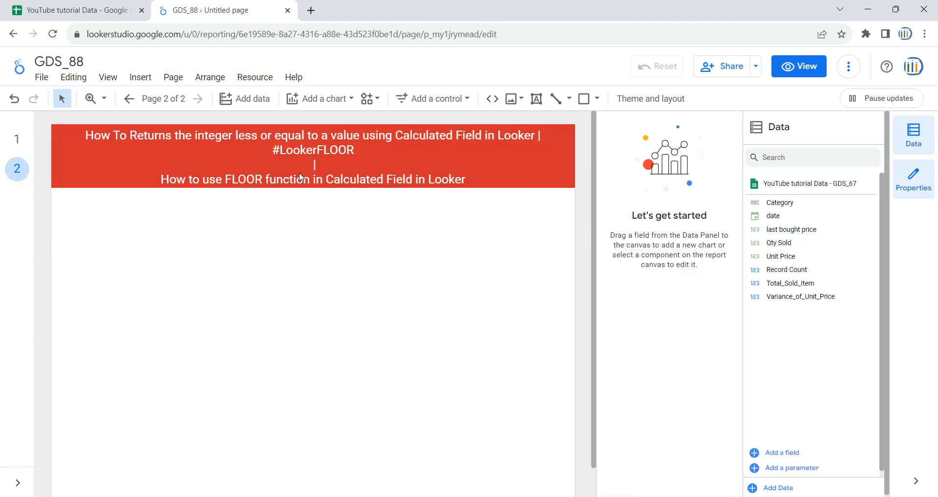
Step: Insert a table chart below the title banner and enlarge it across most of the page
left_click(325, 98)
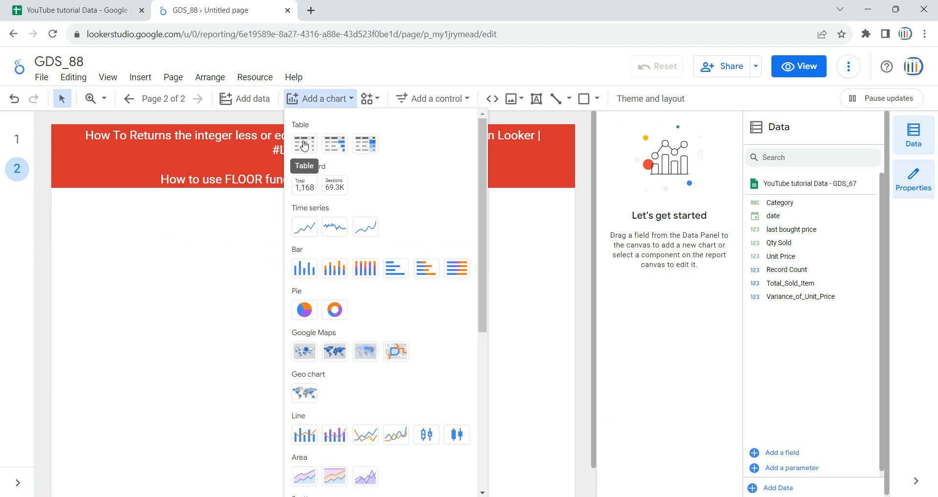
left_click(304, 145)
left_click(65, 205)
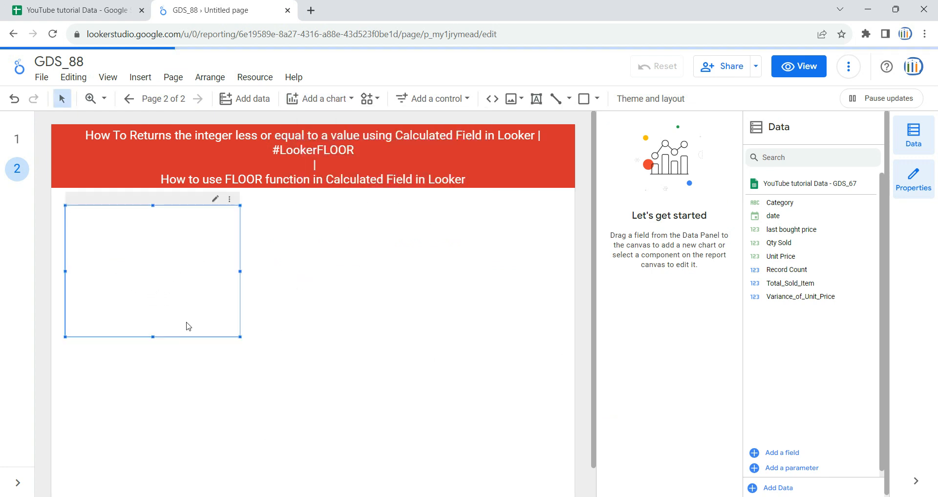
left_click_drag(242, 338, 528, 437)
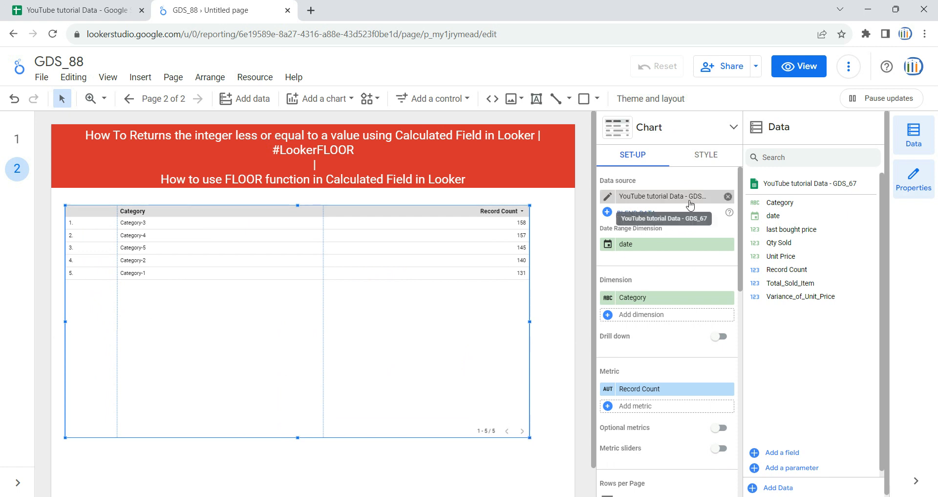
Step: Check the table's data source against sheet GDS_67 of the YouTube tutorial Data spreadsheet
left_click(88, 6)
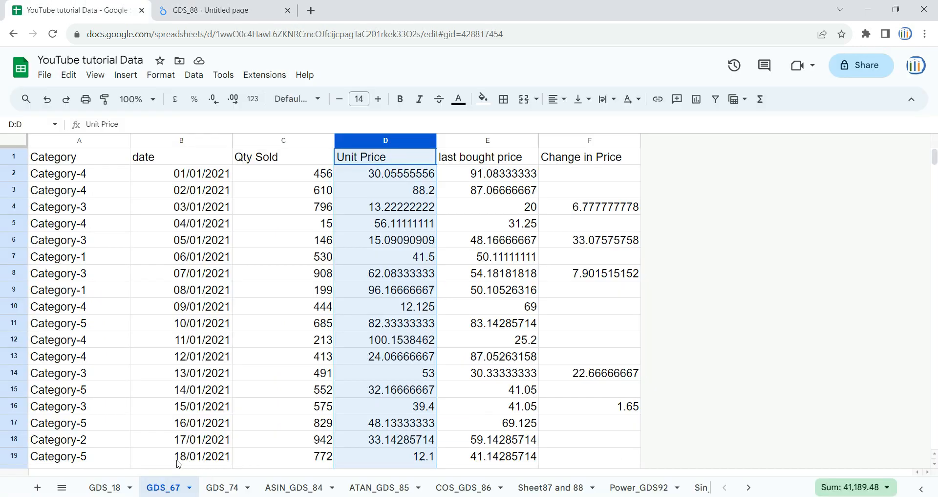
left_click(212, 255)
left_click(205, 8)
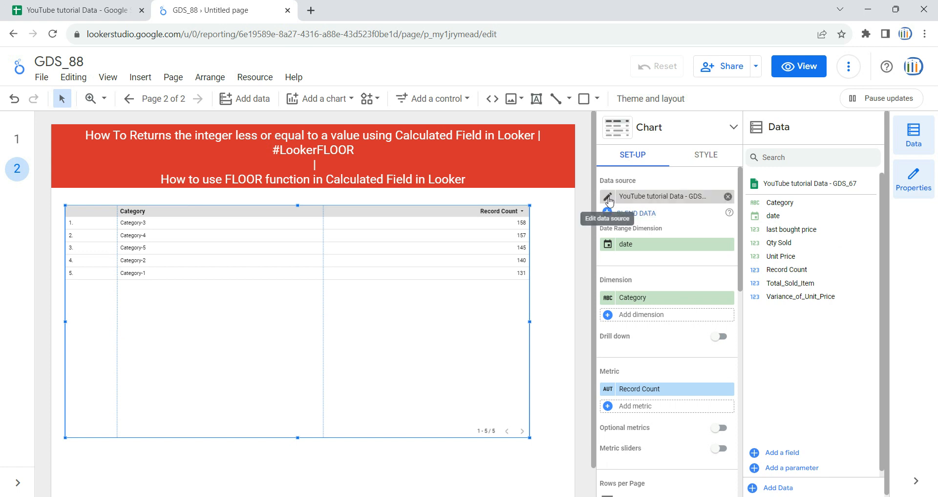
left_click(653, 198)
scroll(662, 261, "down", 5)
scroll(662, 260, "up", 5)
left_click(781, 379)
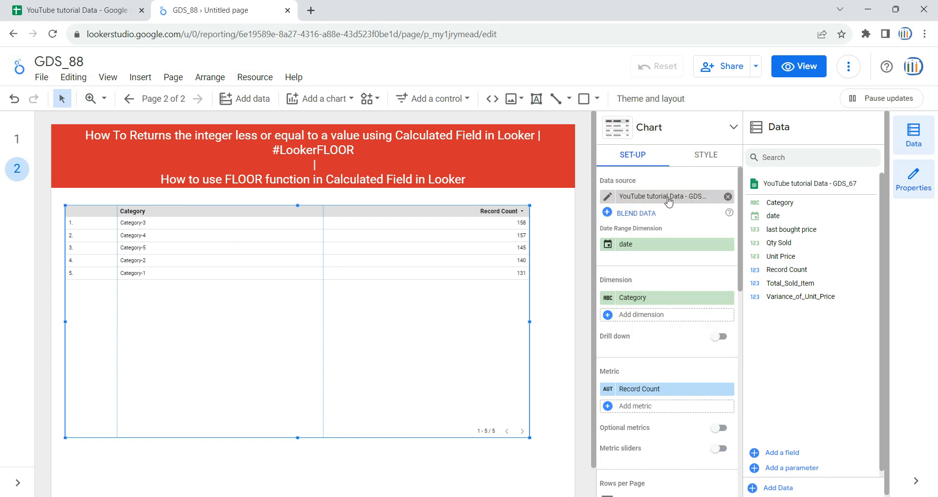
Step: Widen the table to nearly the banner's full width and replace its Category dimension with date
left_click_drag(529, 321, 563, 321)
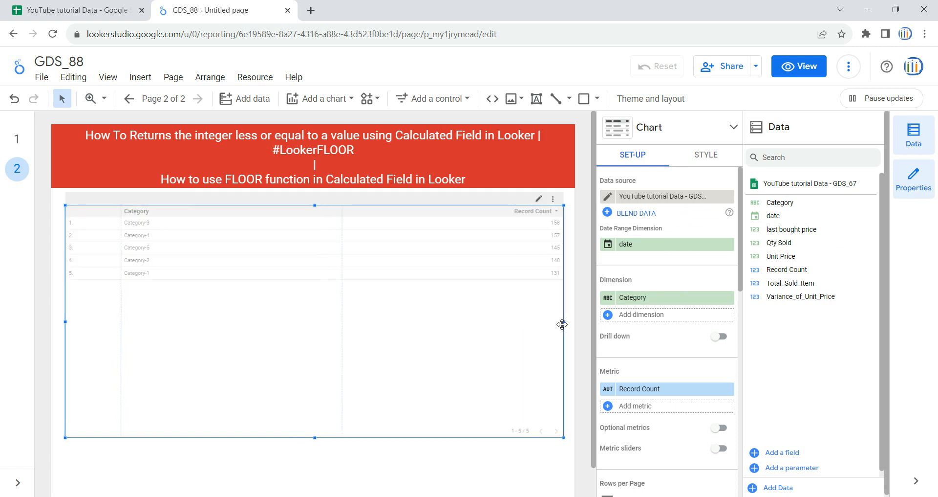
left_click(728, 298)
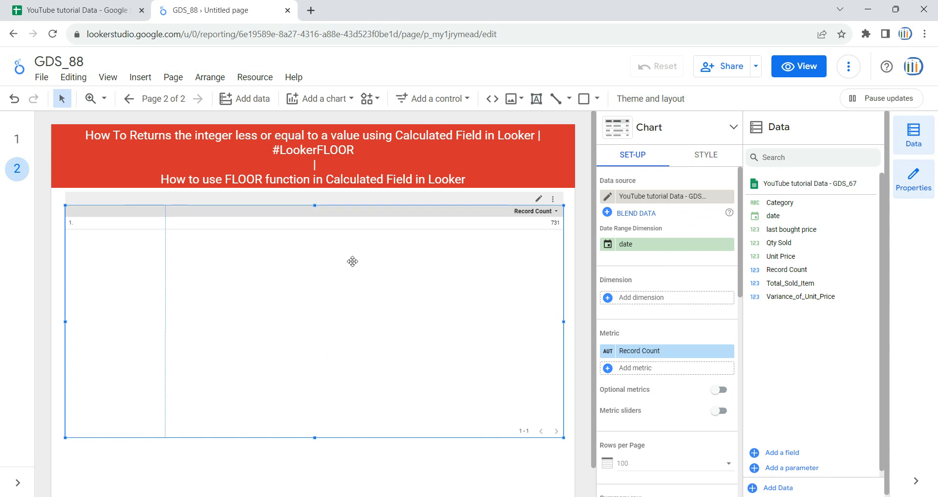
left_click(137, 3)
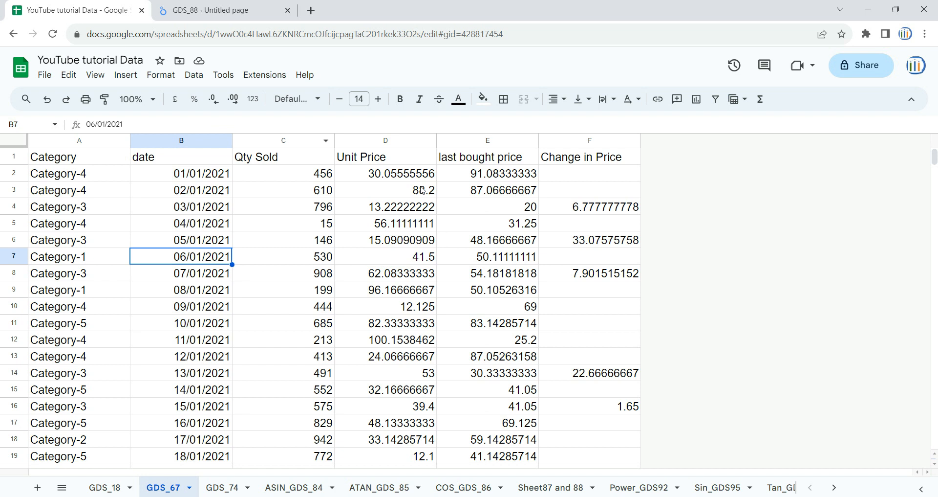
left_click(386, 142)
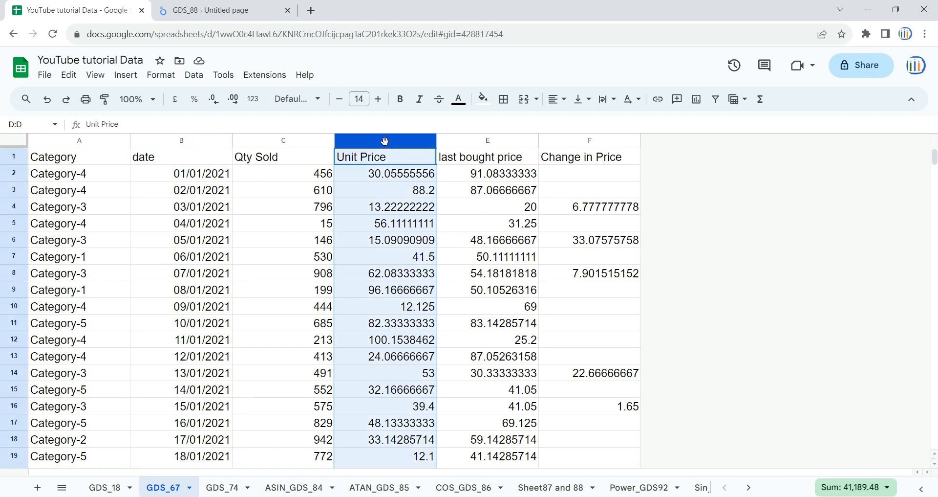
left_click(266, 5)
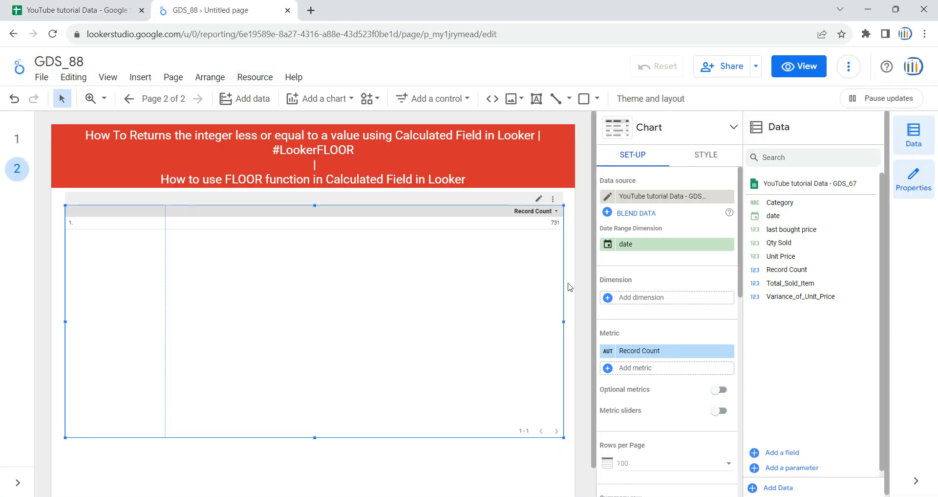
left_click_drag(807, 216, 673, 299)
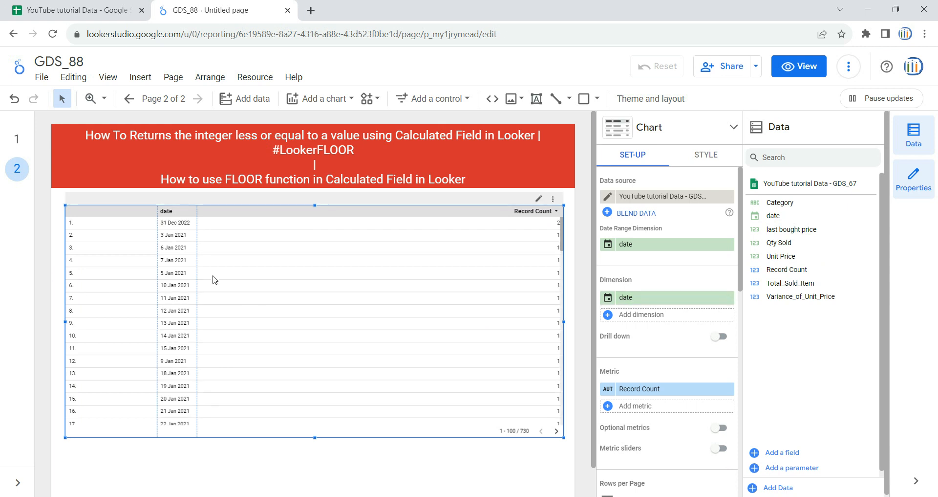
left_click_drag(198, 263, 220, 262)
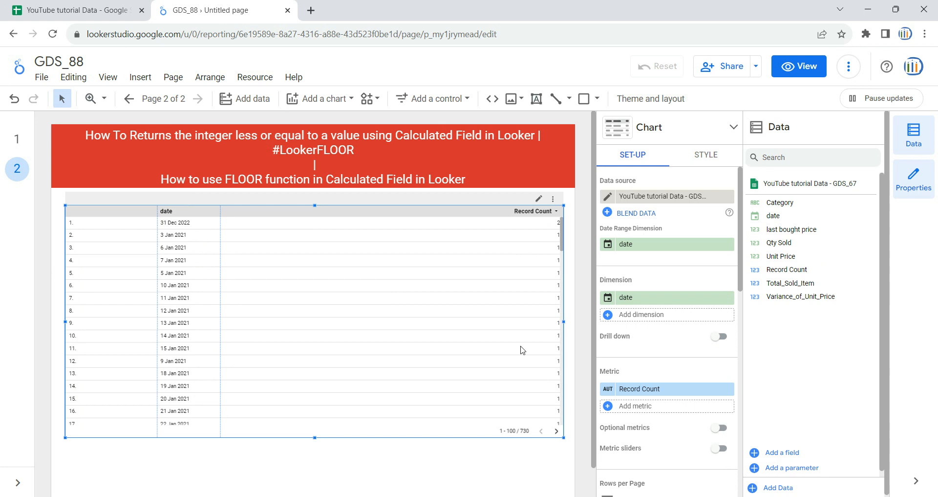
Step: Replace the table's Record Count metric with Unit Price, then narrow the row-number column and widen the date column
scroll(650, 345, "down", 1)
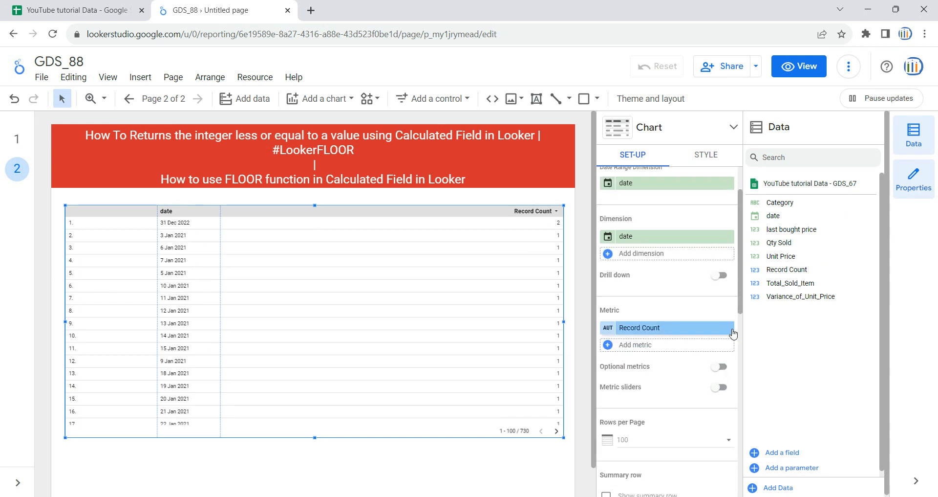
left_click(728, 328)
left_click_drag(796, 255, 661, 329)
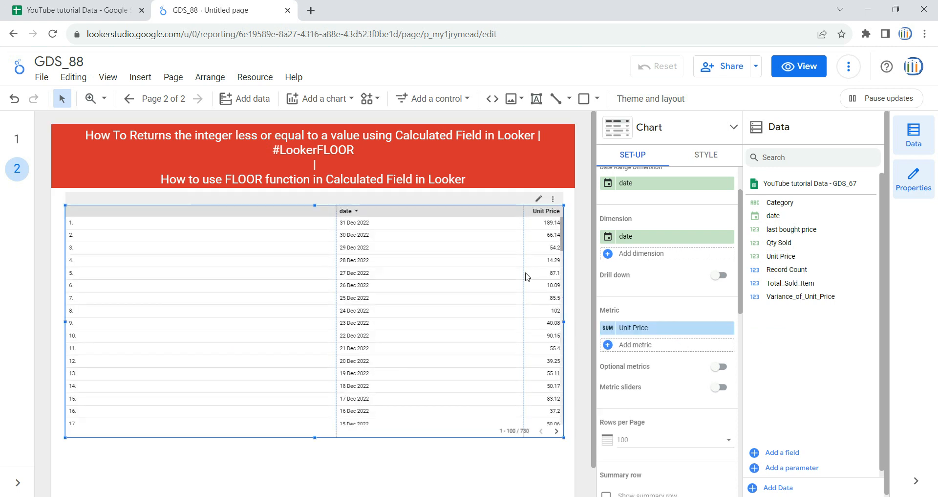
left_click_drag(521, 267, 415, 283)
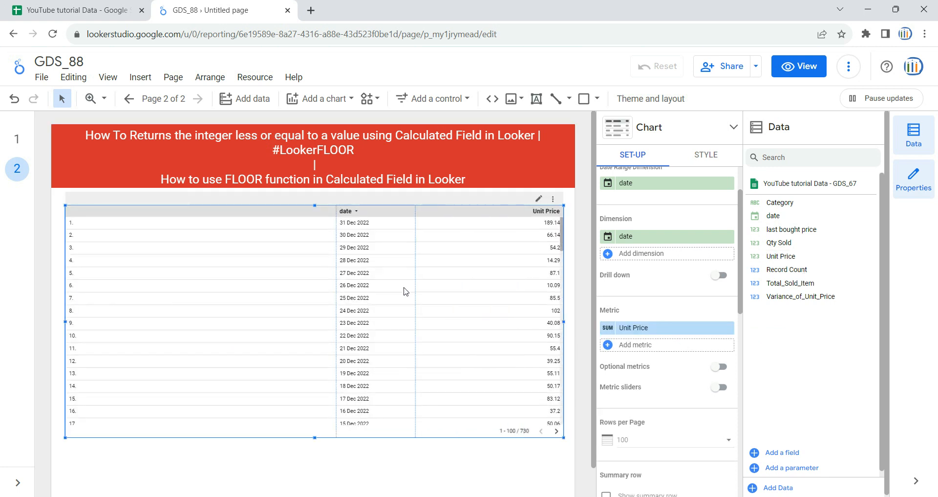
left_click_drag(336, 273, 159, 291)
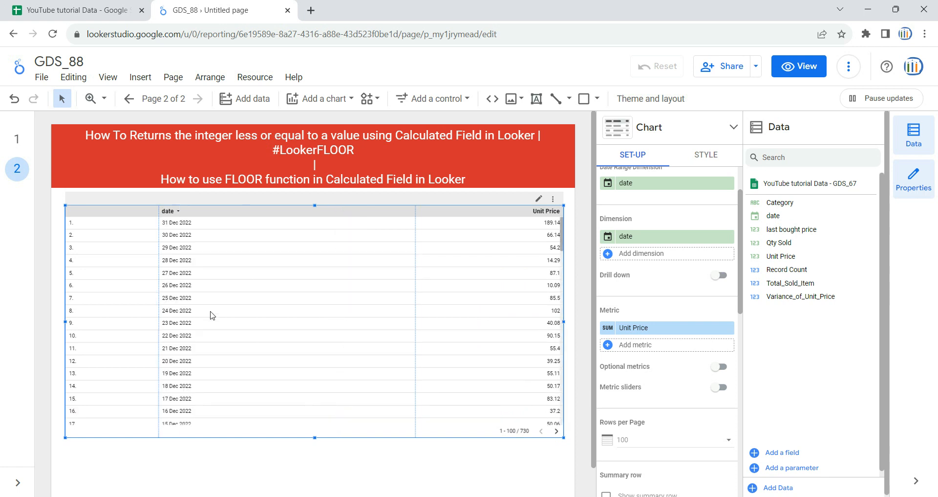
Step: Rename the table's Unit Price metric to Unit_Price_Without_FLoor_Function and narrow the date column
left_click(608, 328)
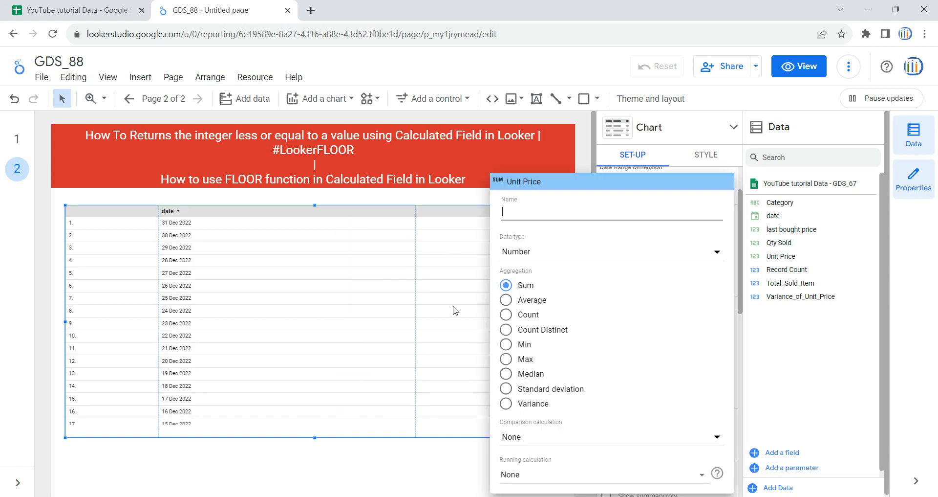
type("Un")
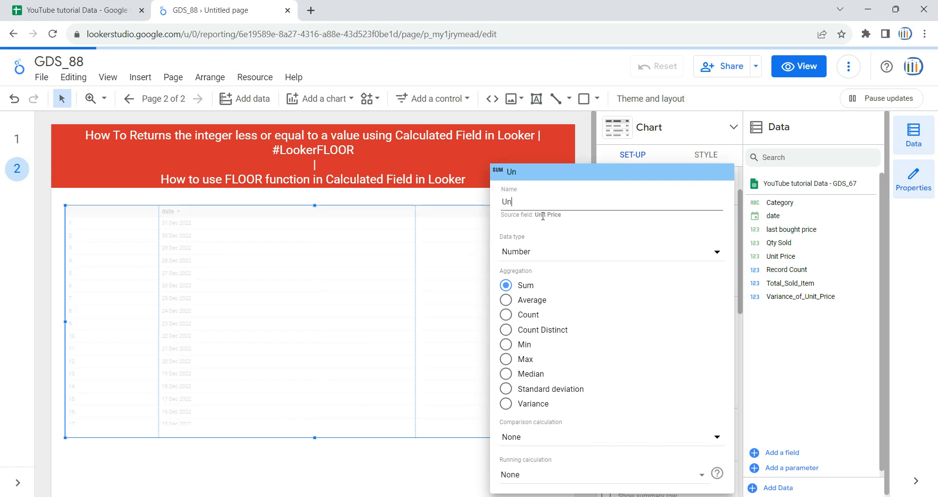
type("it_Price_With")
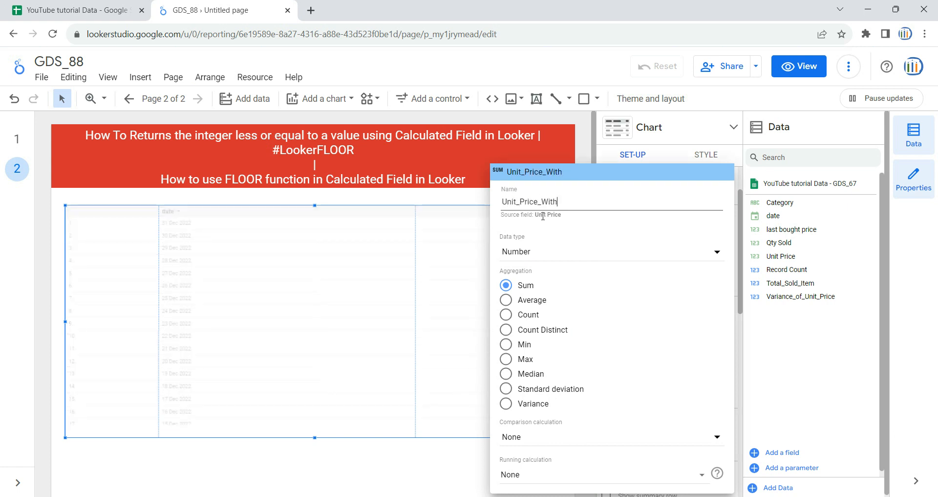
type("out_FLoor")
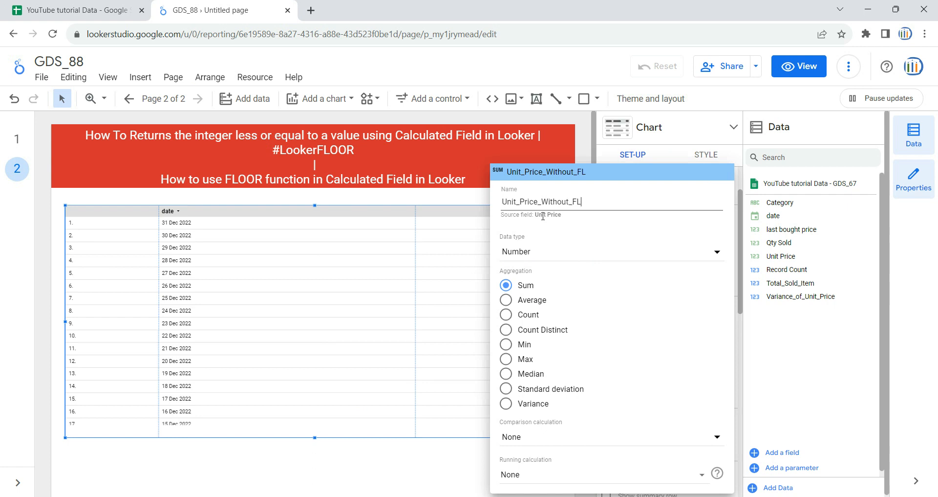
type("nction")
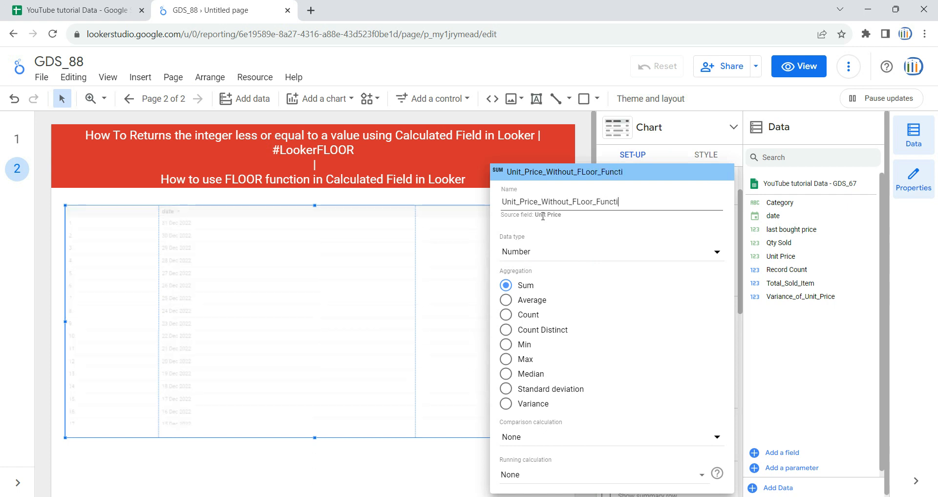
left_click(280, 466)
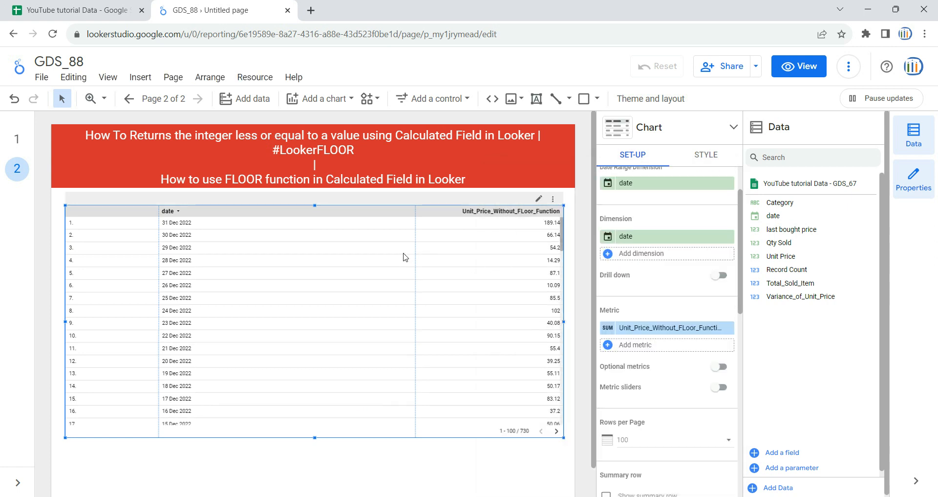
left_click_drag(415, 252, 238, 272)
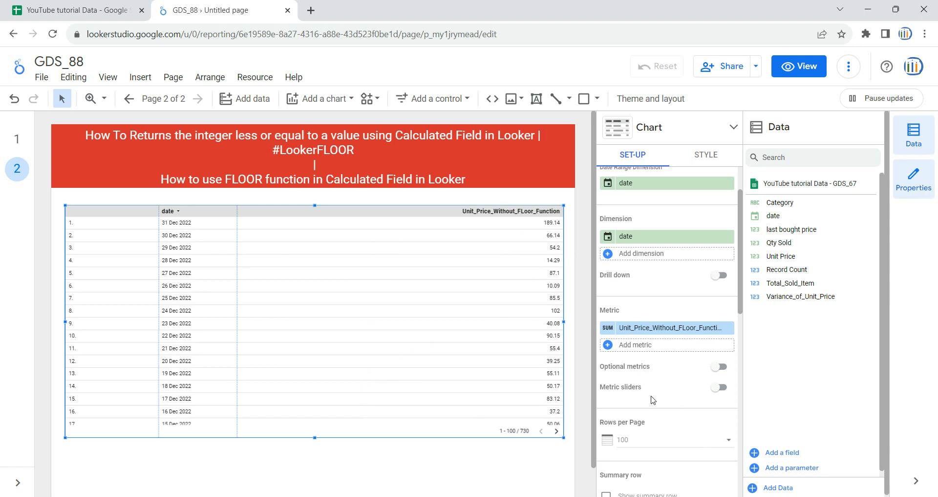
Step: Create a new calculated field as a second metric of the table and name it Unit_Price_With_Floor_Function
left_click(624, 346)
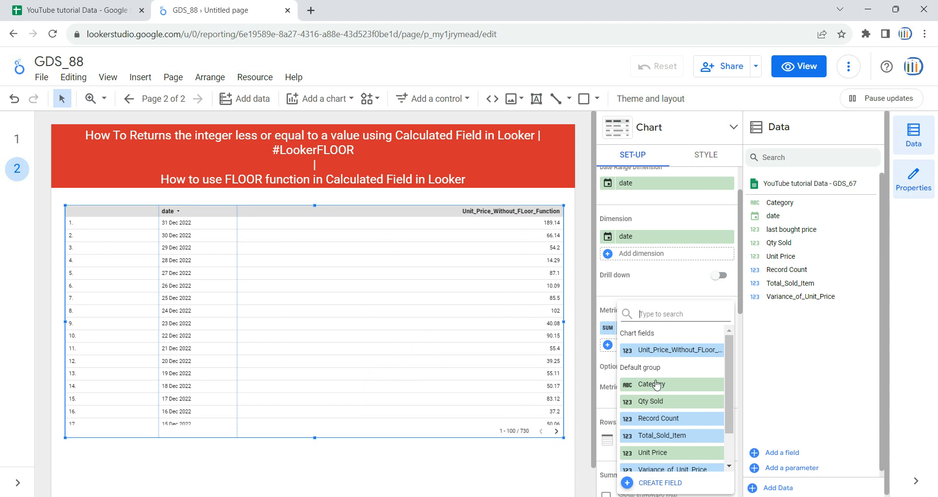
left_click(651, 484)
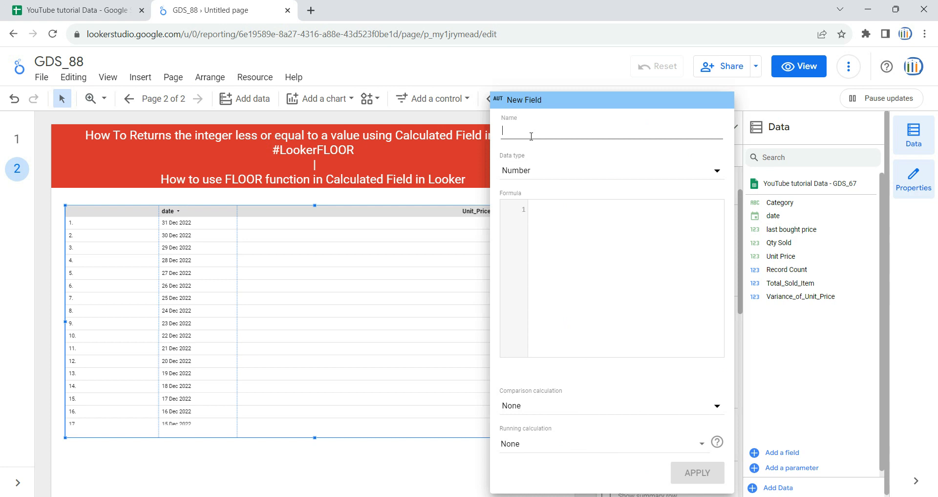
type("Unit")
type("_Price_With")
type("_Floo")
type("r_Fnc")
type("nction")
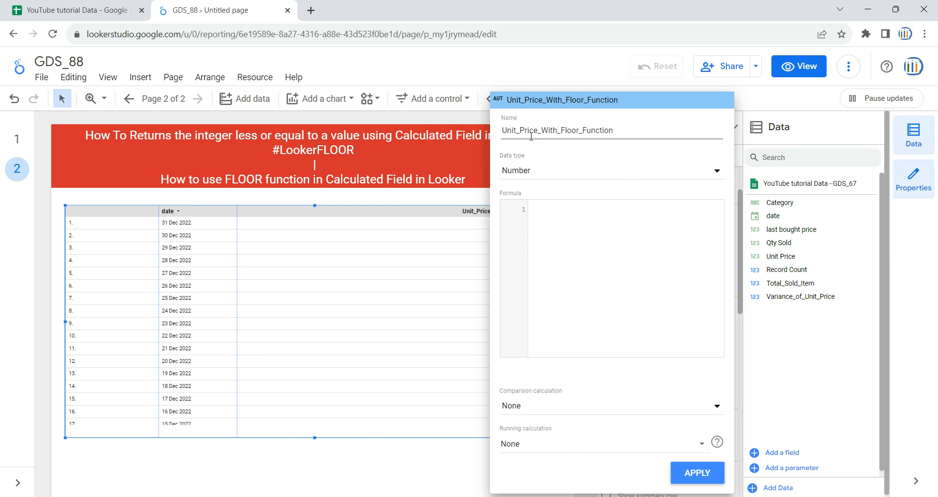
Step: Apply the formula FLOOR(Unit Price) to the new field and widen its column by narrowing the Unit_Price_Without_FLoor_Function column
left_click(621, 241)
type("flo")
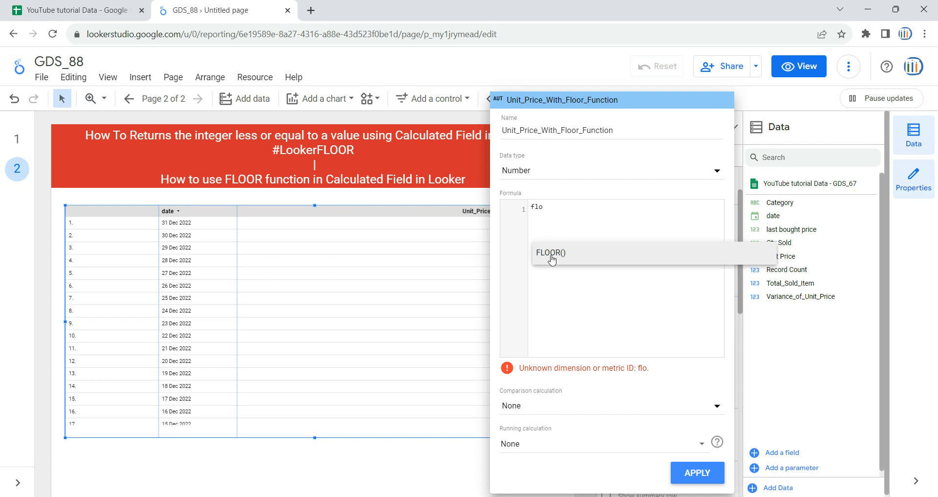
left_click(572, 256)
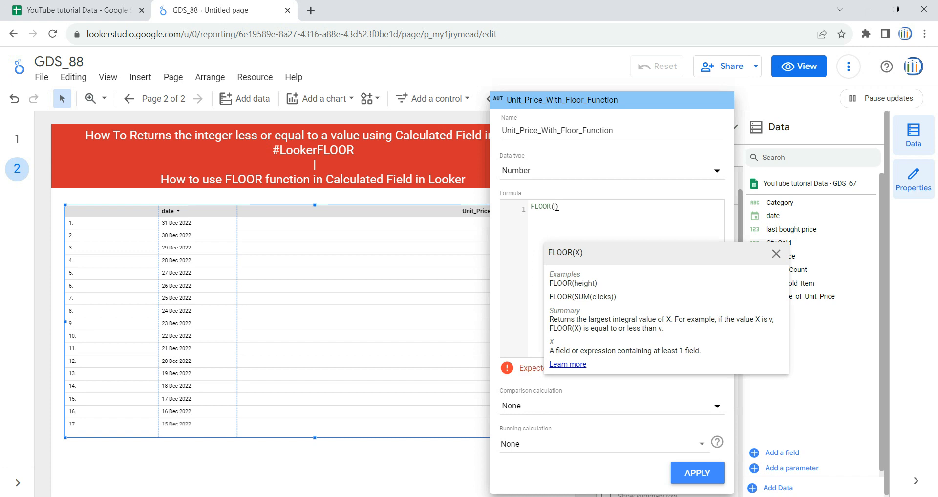
type("Unit Price")
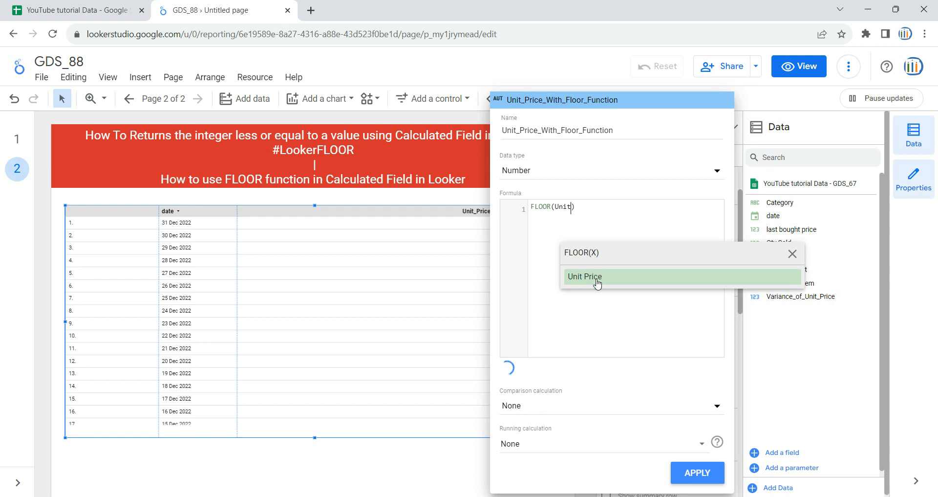
left_click(598, 277)
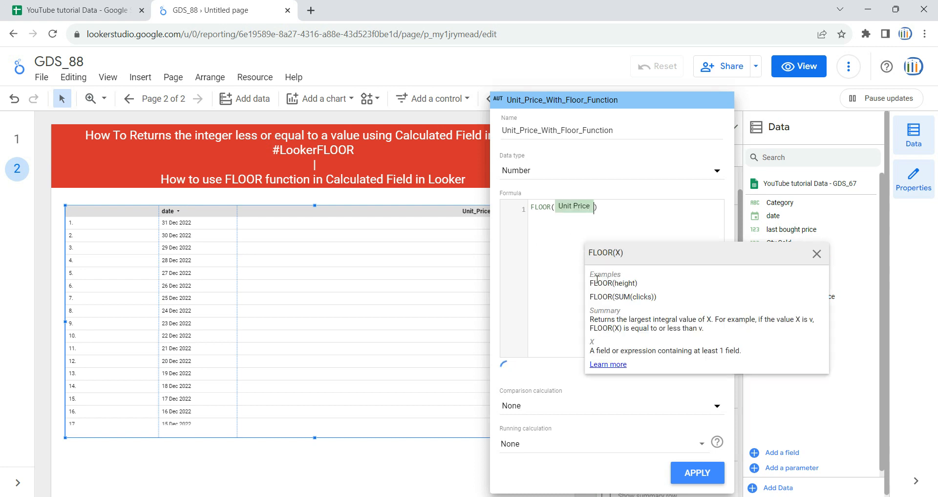
left_click(699, 471)
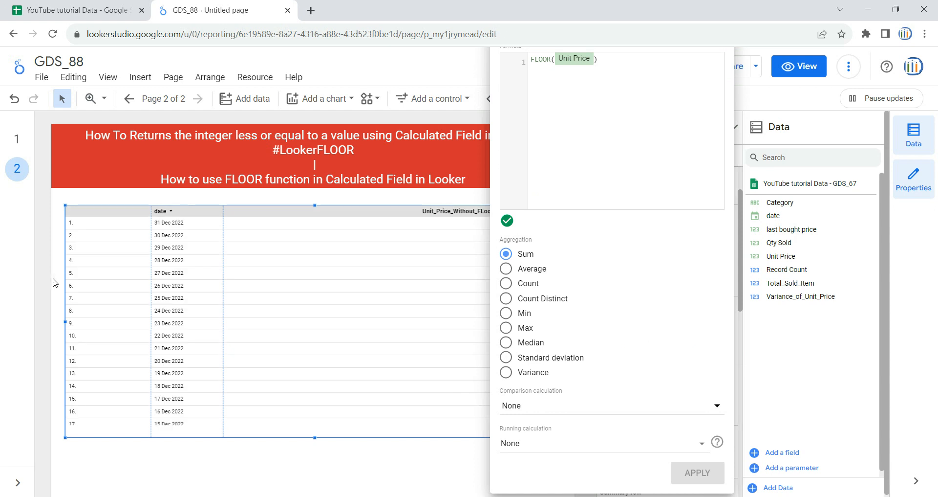
left_click(55, 285)
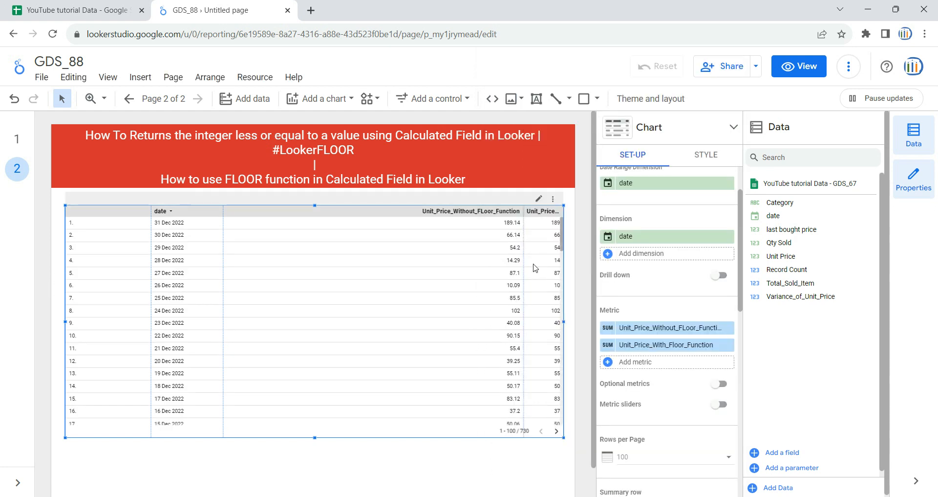
left_click_drag(510, 279, 371, 279)
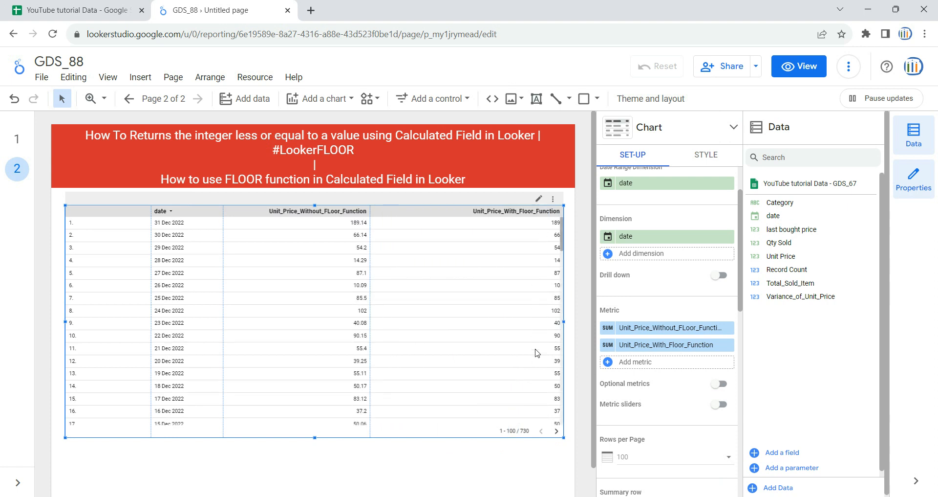
Step: Enlarge the table labels' font size to 40px, reduce it to 30px, and narrow the row-number column to fit the full dates
scroll(641, 413, "down", 8)
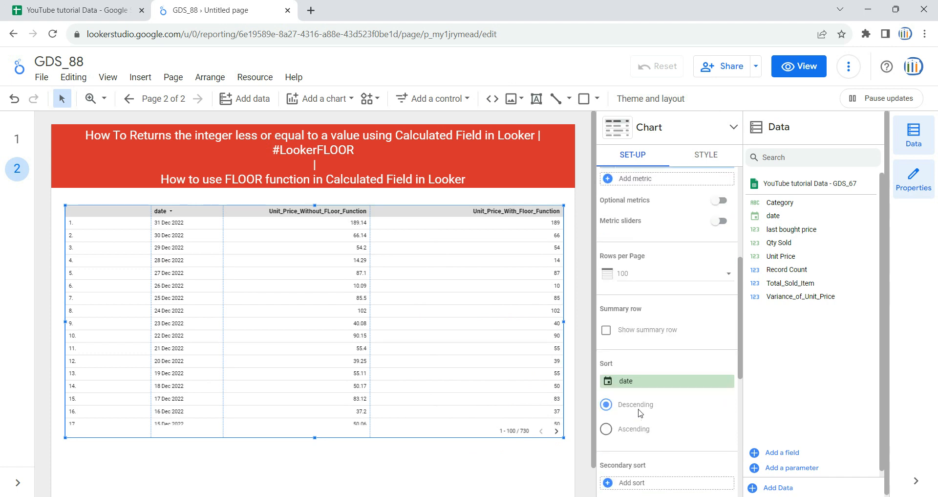
left_click(714, 157)
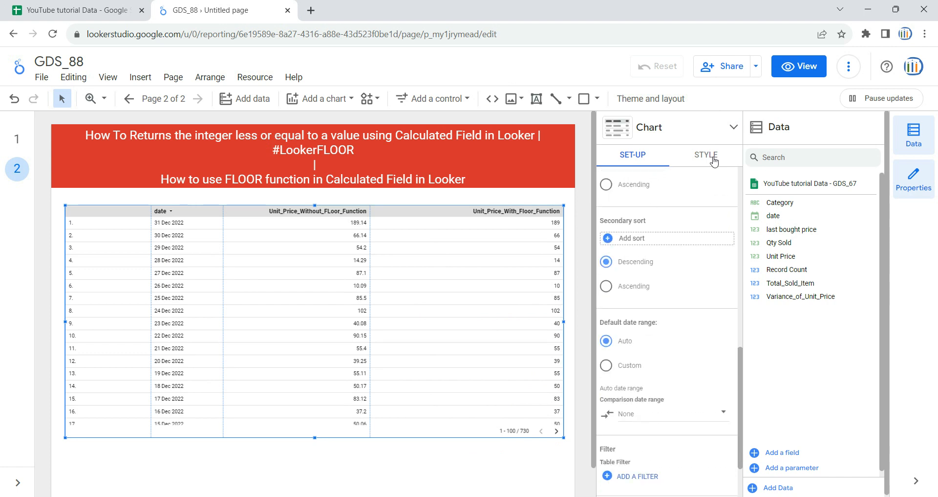
scroll(633, 311, "up", 6)
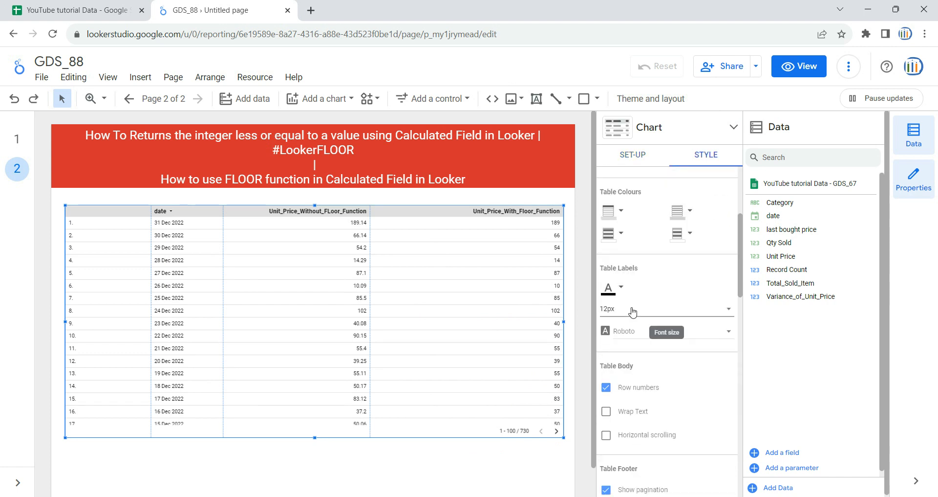
left_click(633, 311)
scroll(650, 356, "down", 2)
scroll(655, 371, "down", 5)
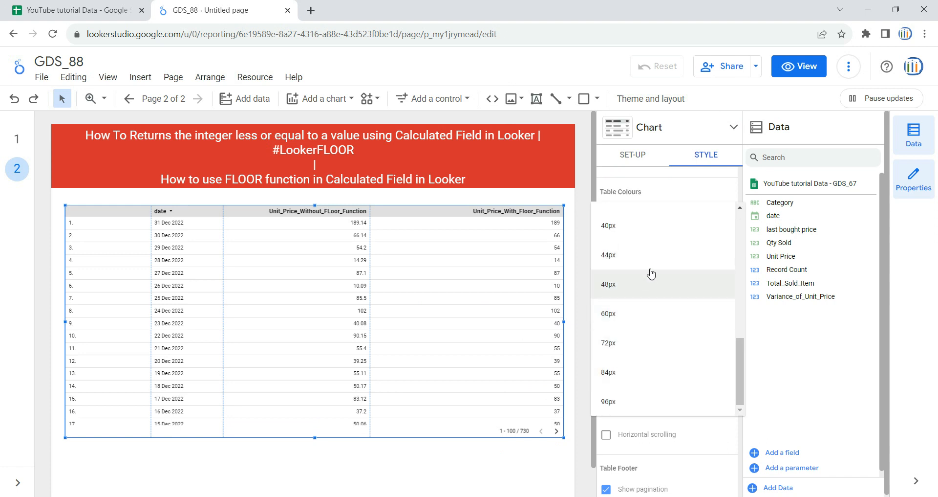
left_click(651, 239)
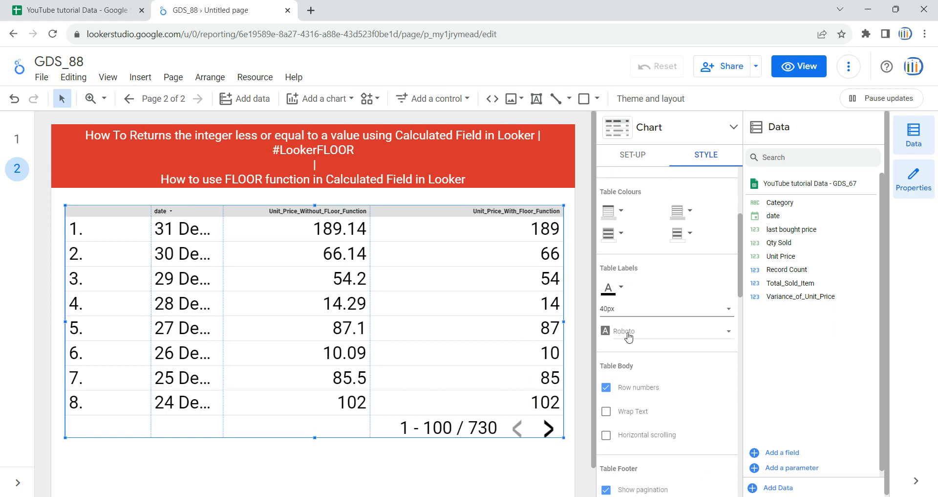
left_click(647, 312)
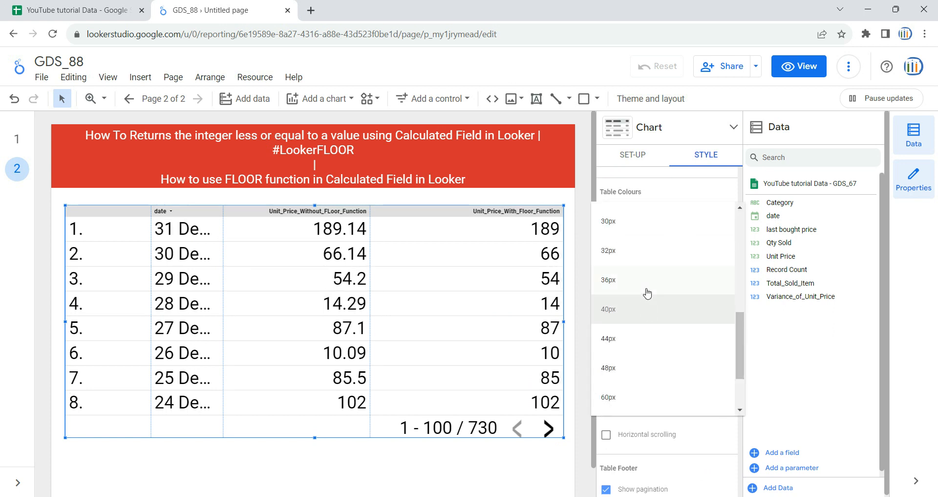
left_click(651, 230)
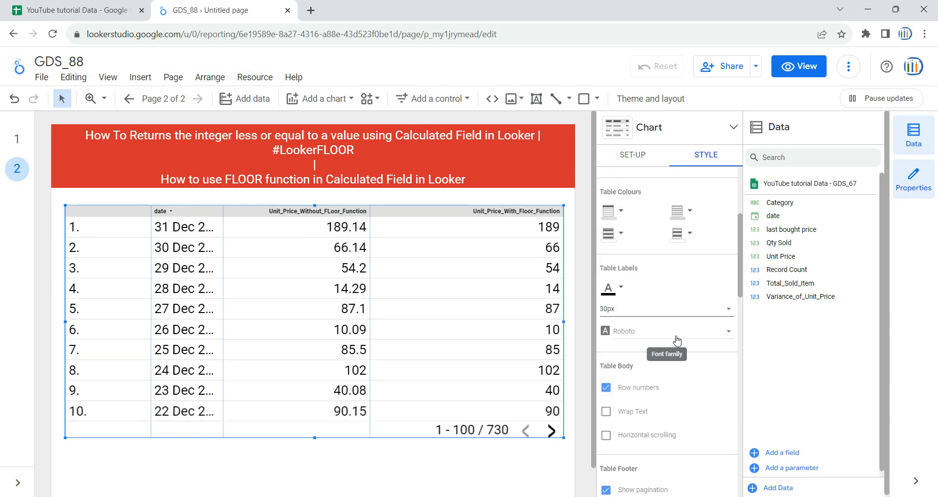
left_click_drag(149, 266, 119, 270)
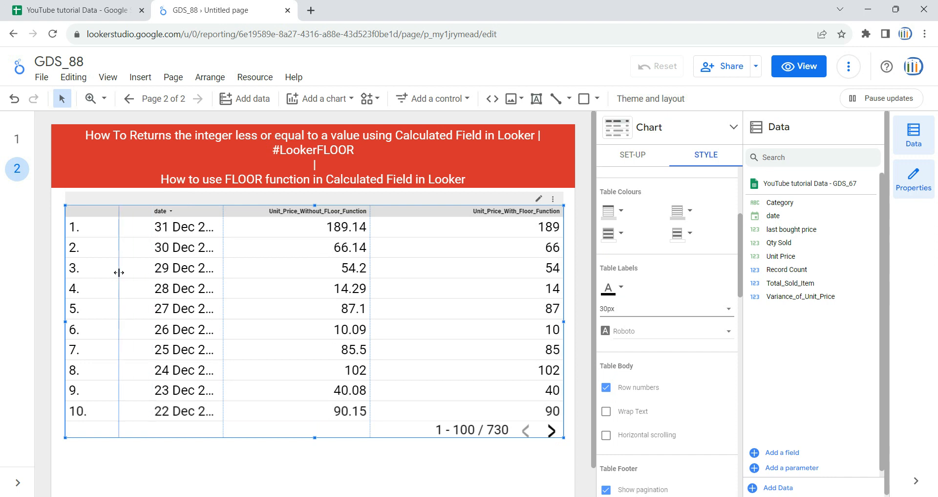
Step: Switch the report to view mode and compare the unit price without and with FLOOR in the 31 Dec 2022 row
left_click(818, 68)
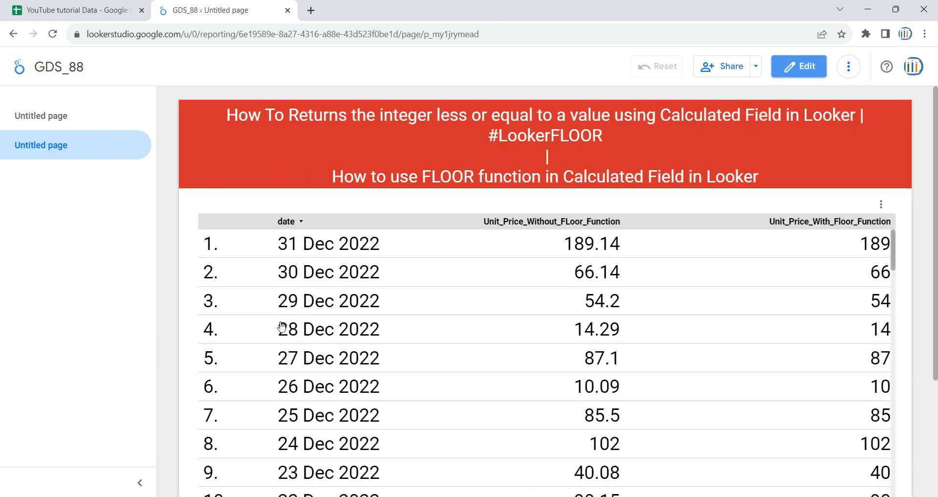
left_click_drag(274, 249, 383, 247)
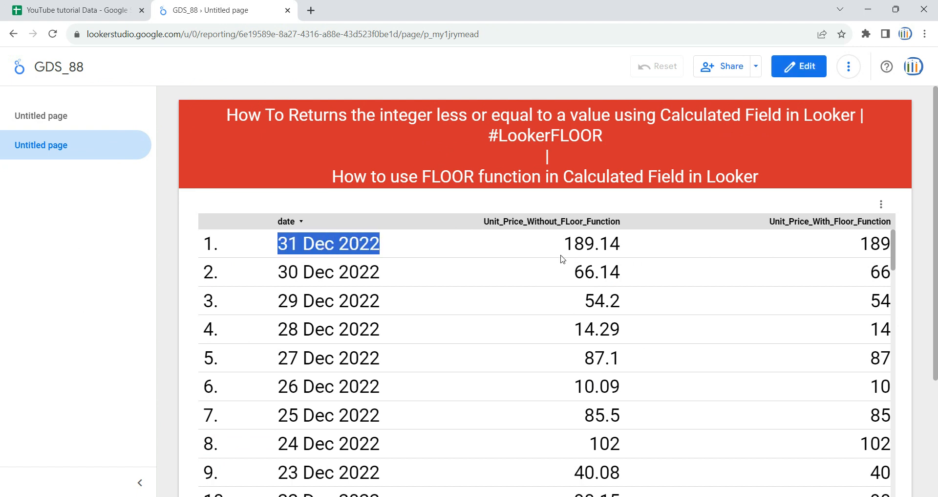
left_click(573, 249)
left_click_drag(566, 247, 624, 249)
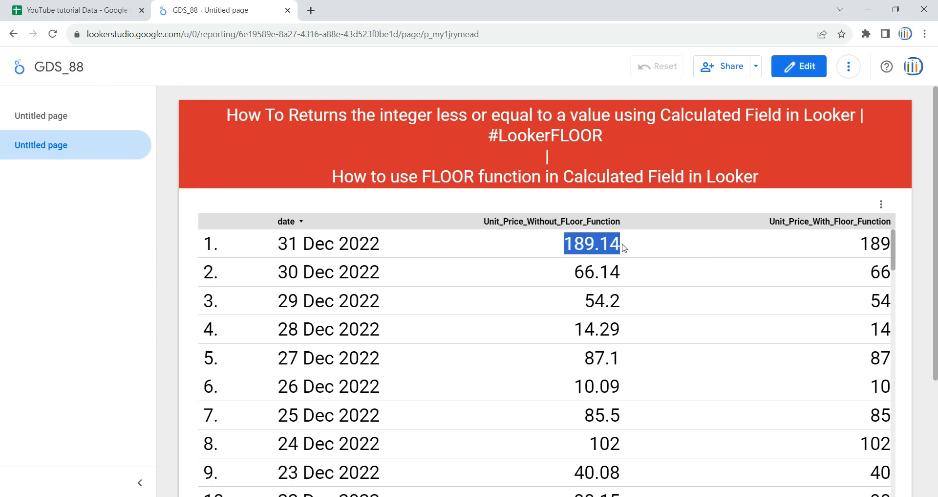
left_click(584, 252)
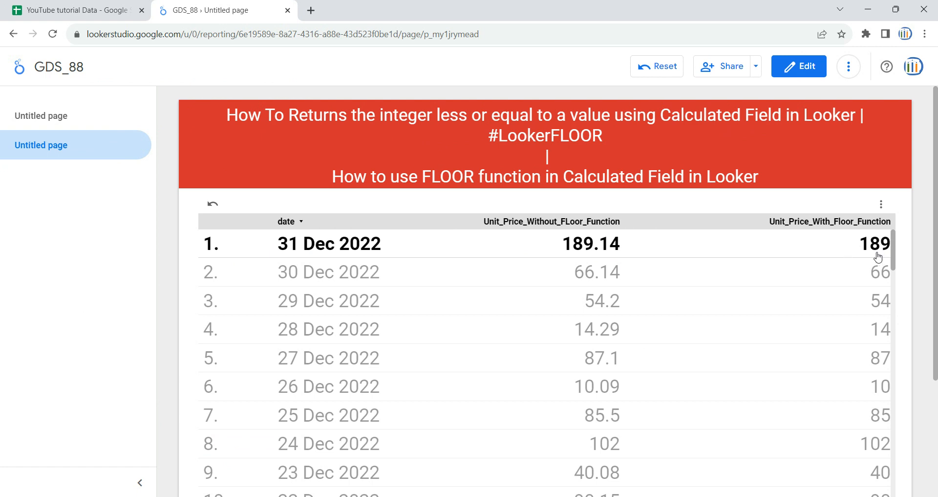
left_click(595, 252)
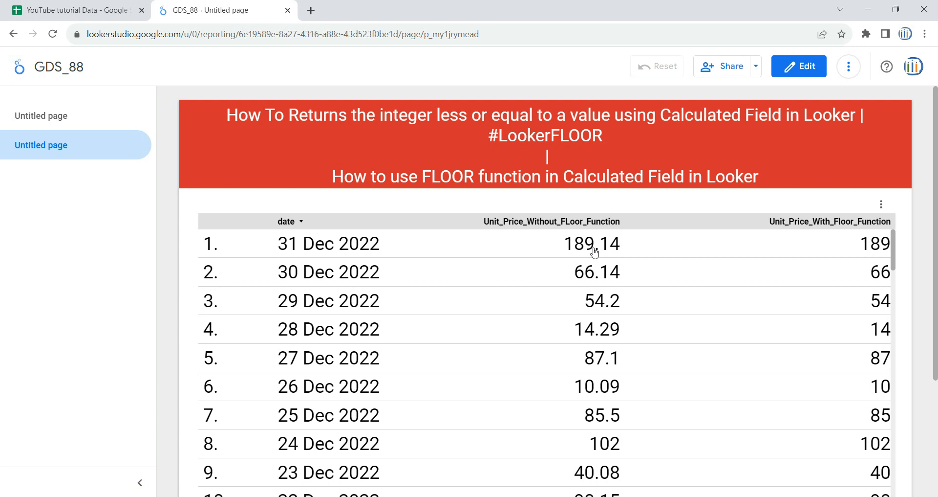